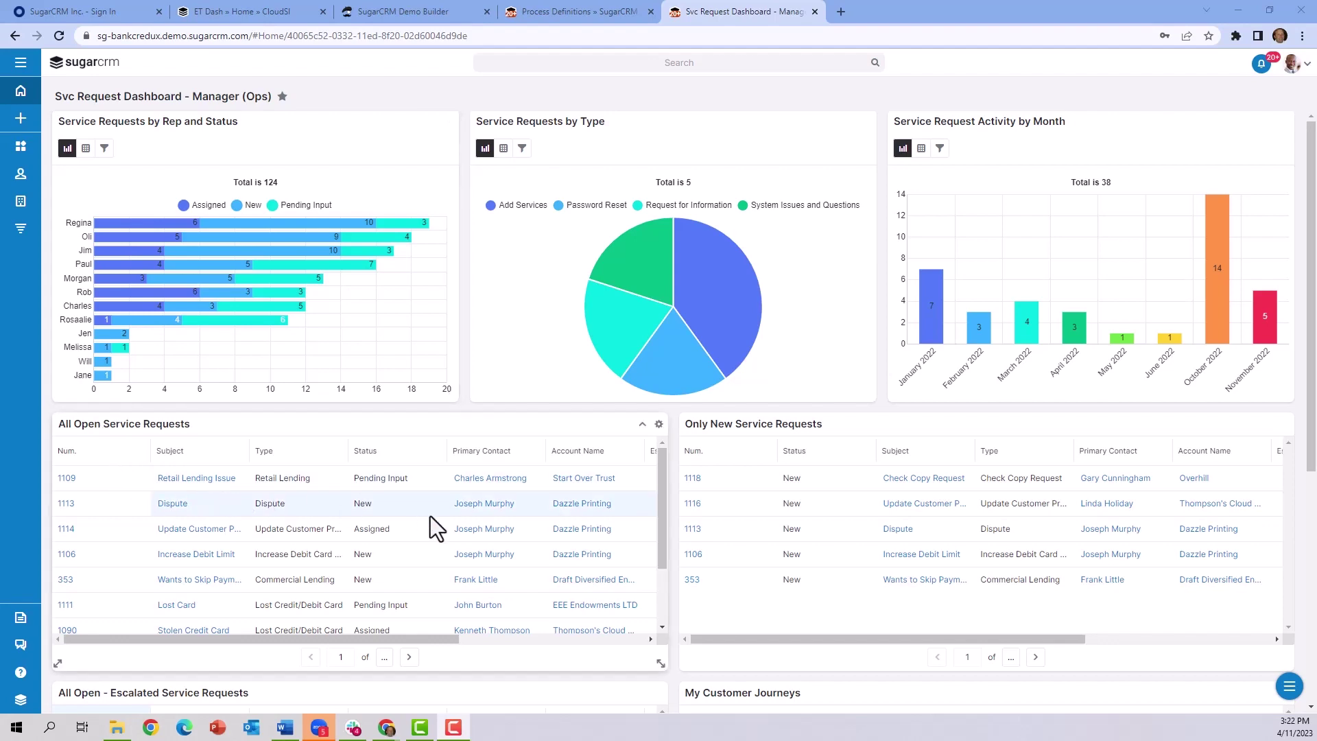
{"action": "scroll", "coordinate": [432, 516], "scroll_direction": "down", "scroll_amount": 3}
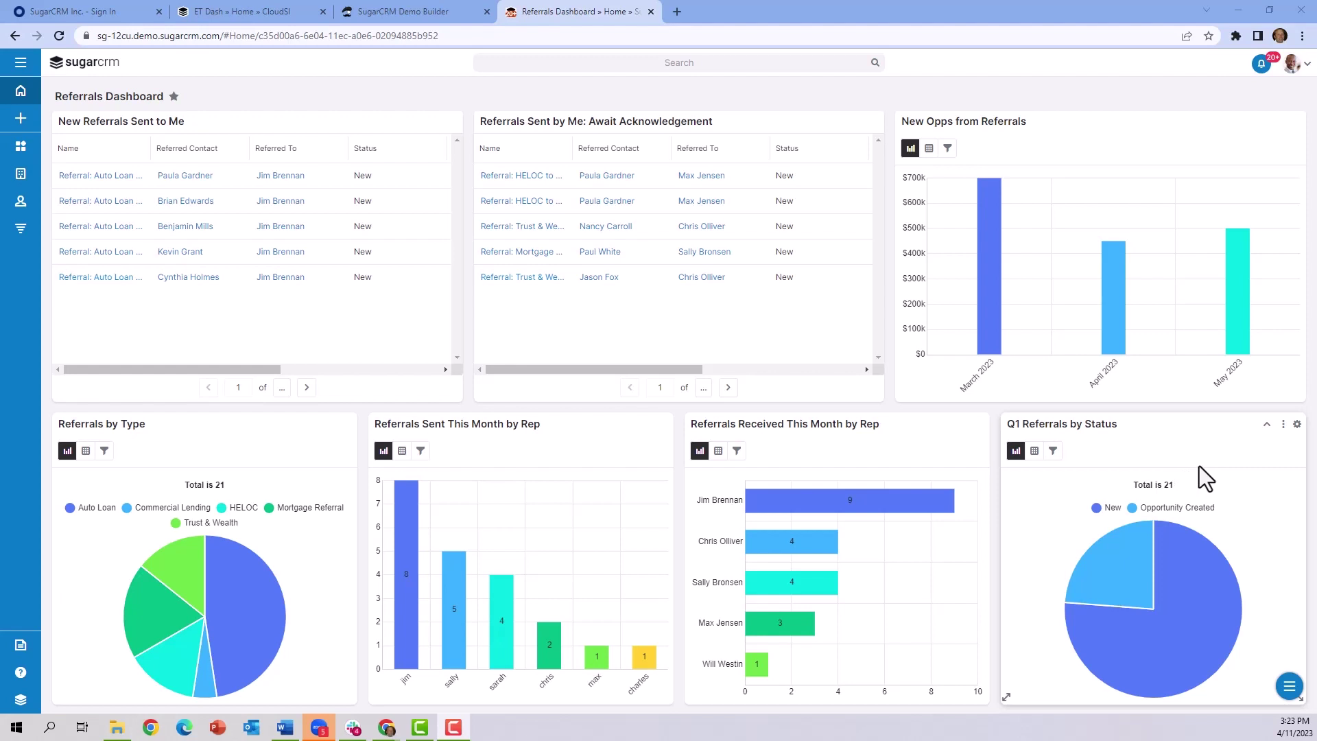
Open the Home dashboard list from the sidebar, with the Referrals Dashboard still showing
{"action": "left_click", "coordinate": [34, 91]}
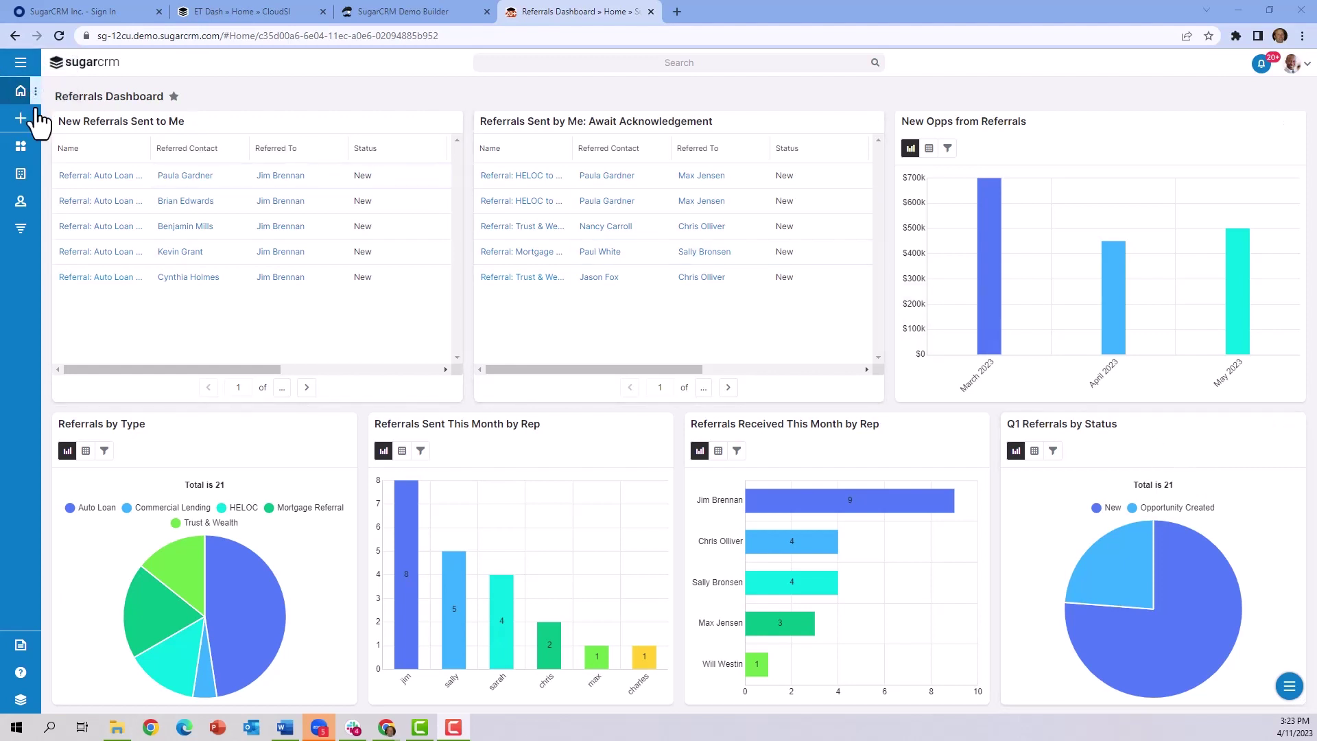
{"action": "left_click", "coordinate": [94, 304]}
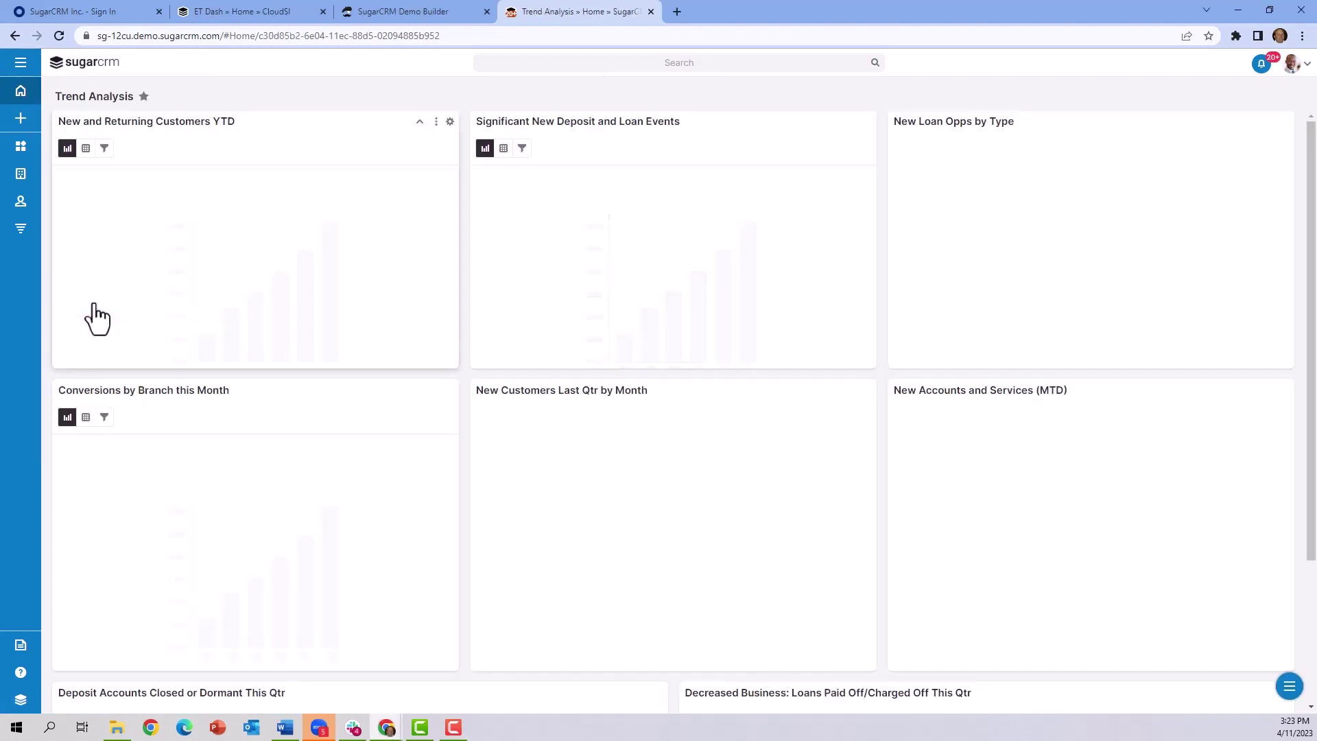